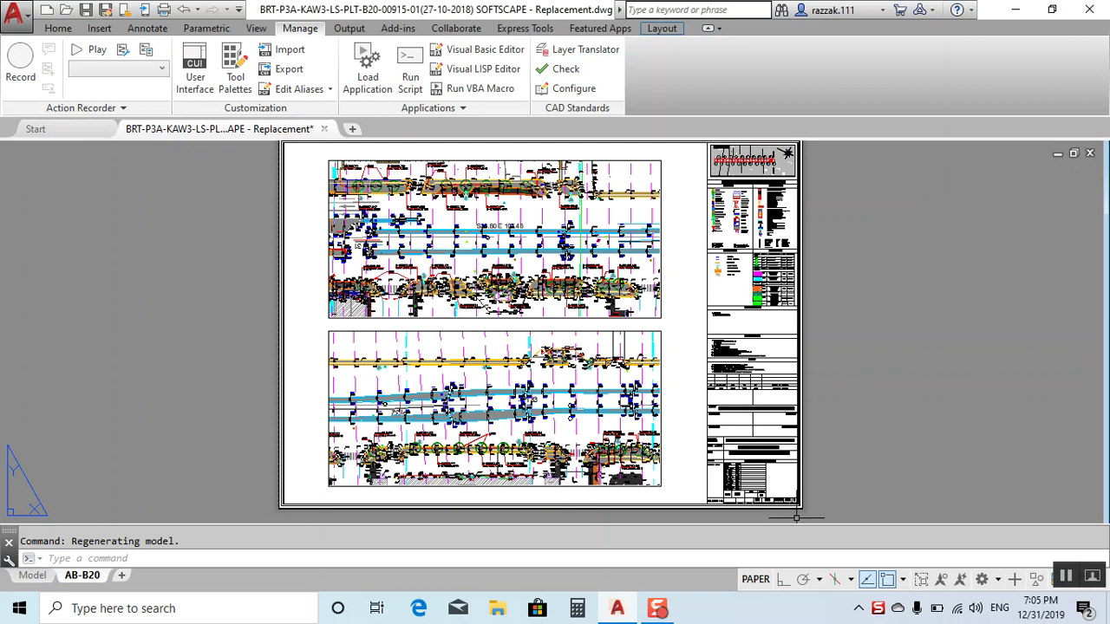
- Zoom into the title block and open the AB-B20 drawing number text for editing
{"action": "scroll", "coordinate": [781, 397], "scroll_direction": "up", "scroll_amount": 3}
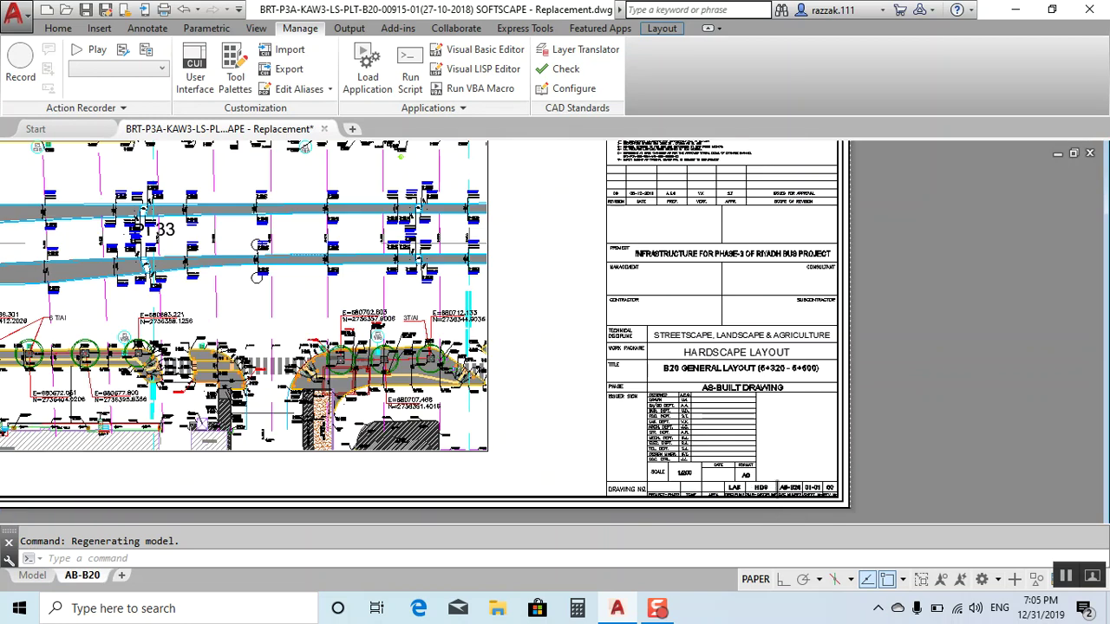
{"action": "scroll", "coordinate": [780, 397], "scroll_direction": "up", "scroll_amount": 2}
{"action": "scroll", "coordinate": [781, 396], "scroll_direction": "down", "scroll_amount": 1}
{"action": "scroll", "coordinate": [789, 425], "scroll_direction": "up", "scroll_amount": 2}
{"action": "scroll", "coordinate": [789, 416], "scroll_direction": "up", "scroll_amount": 2}
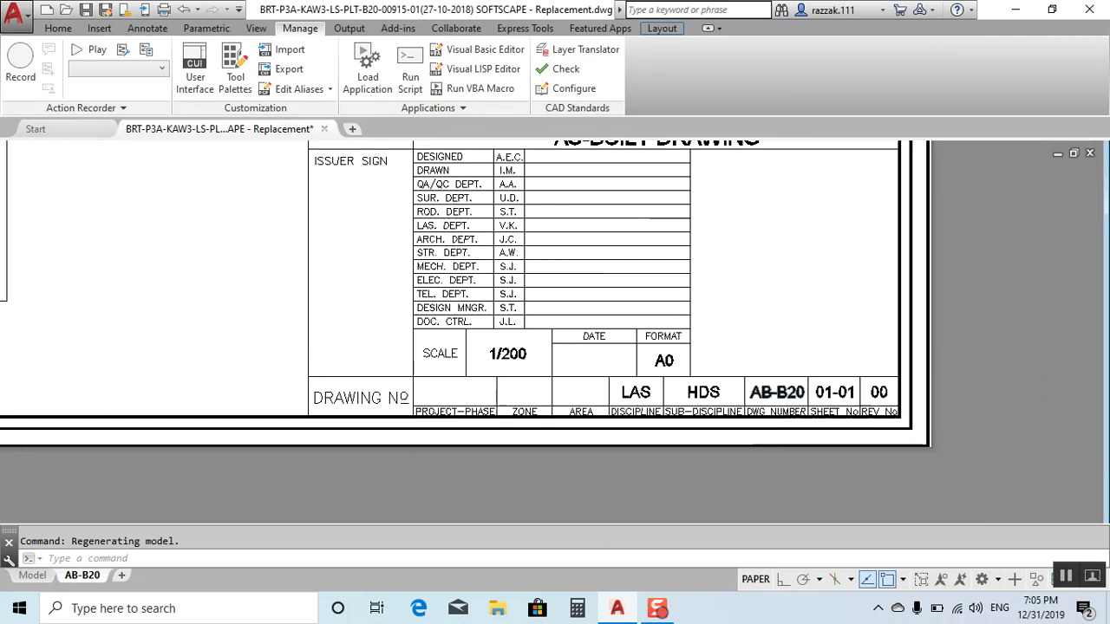
{"action": "scroll", "coordinate": [794, 404], "scroll_direction": "up", "scroll_amount": 2}
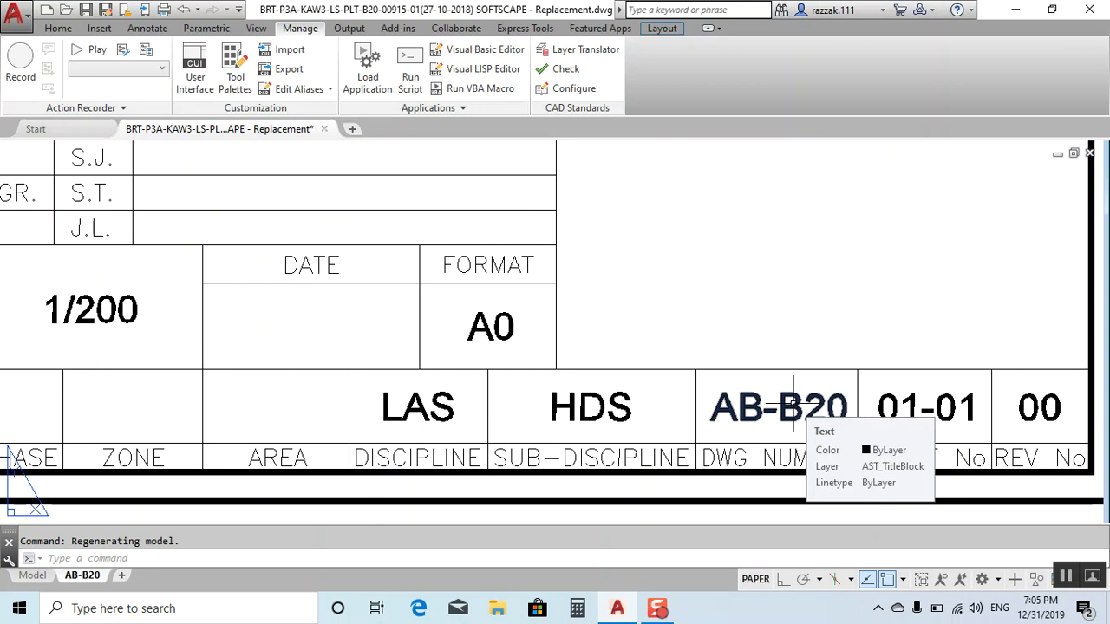
{"action": "left_click", "coordinate": [780, 405]}
{"action": "double_click", "coordinate": [780, 404]}
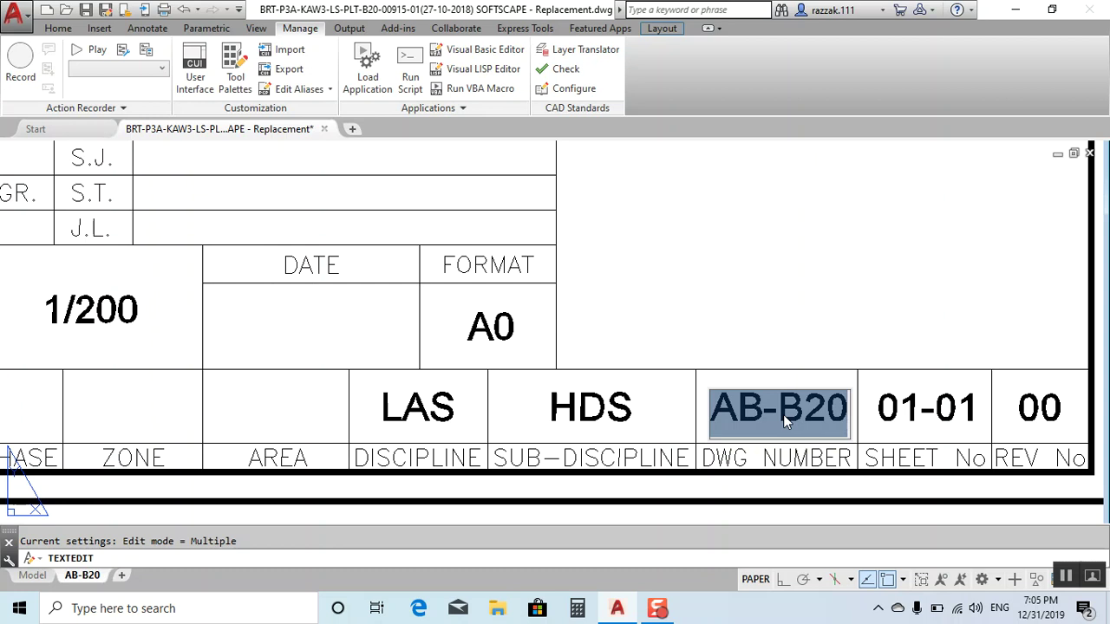
- Replace the drawing number with an Other > DieselExpression field reading $(getvar,ctab)
{"action": "right_click", "coordinate": [783, 415]}
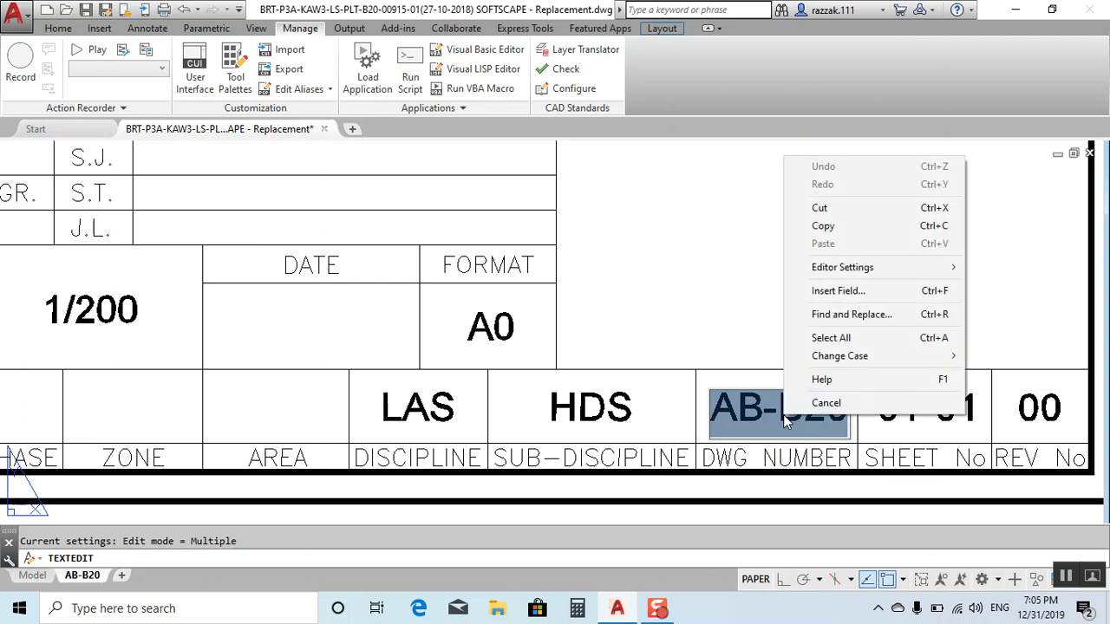
{"action": "left_click", "coordinate": [837, 291]}
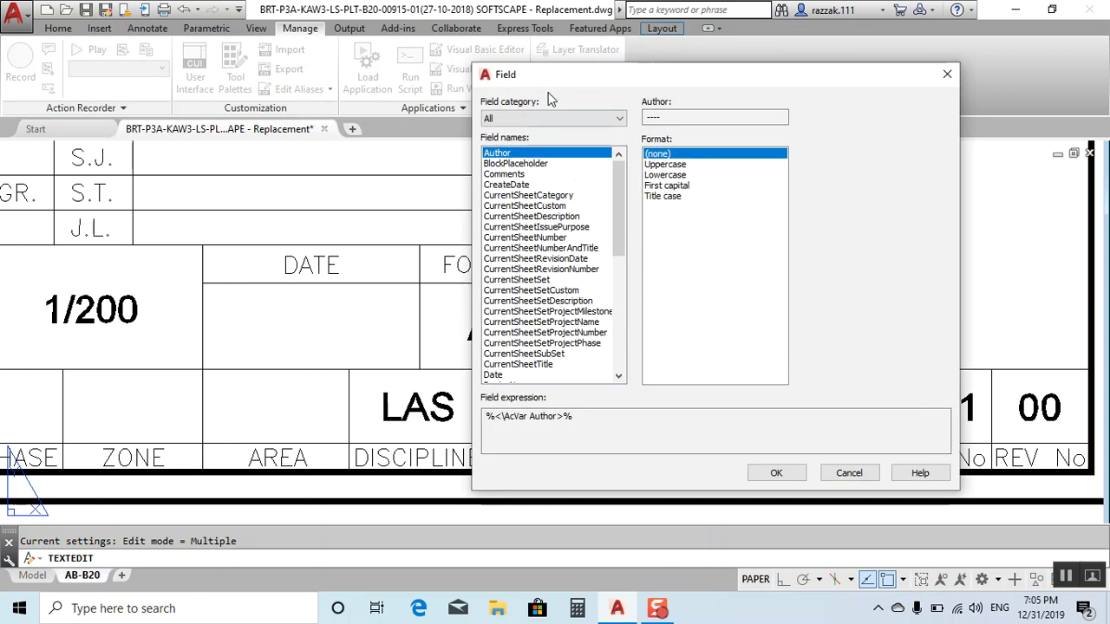
{"action": "left_click", "coordinate": [545, 120]}
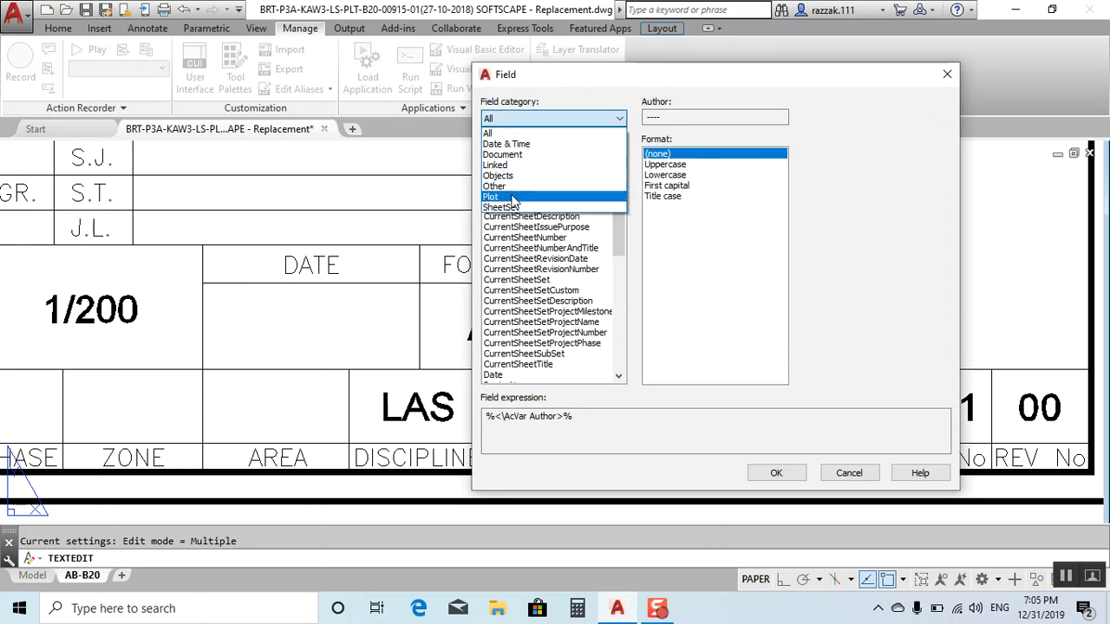
{"action": "left_click", "coordinate": [509, 187]}
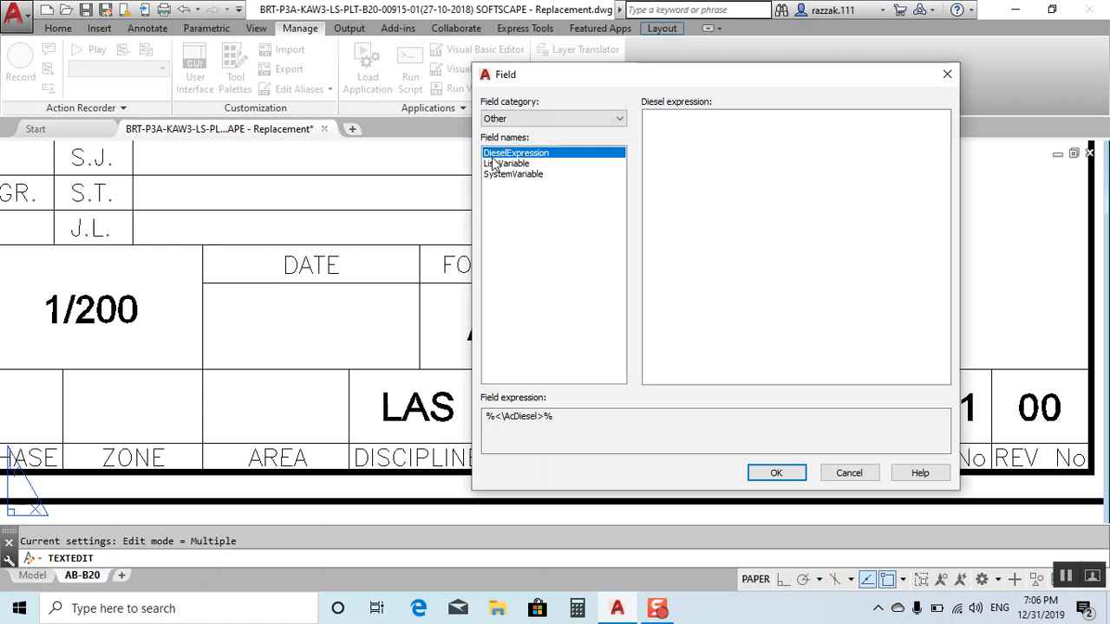
{"action": "left_click", "coordinate": [655, 121]}
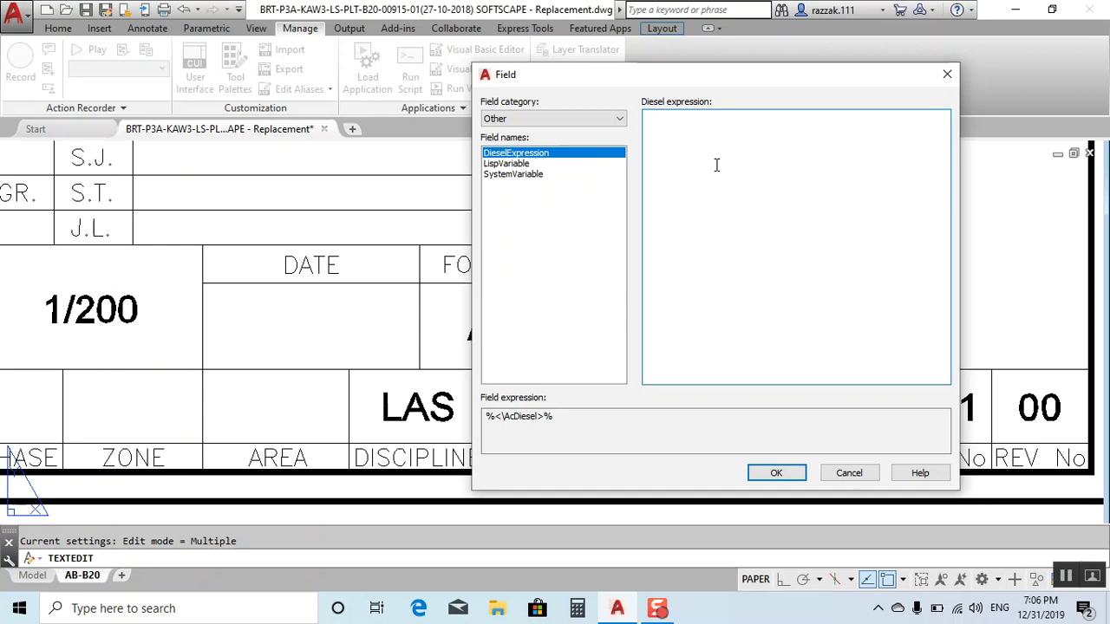
{"action": "type", "text": "$"}
{"action": "type", "text": "("}
{"action": "type", "text": "getva"}
{"action": "type", "text": "r,"}
{"action": "type", "text": "ct"}
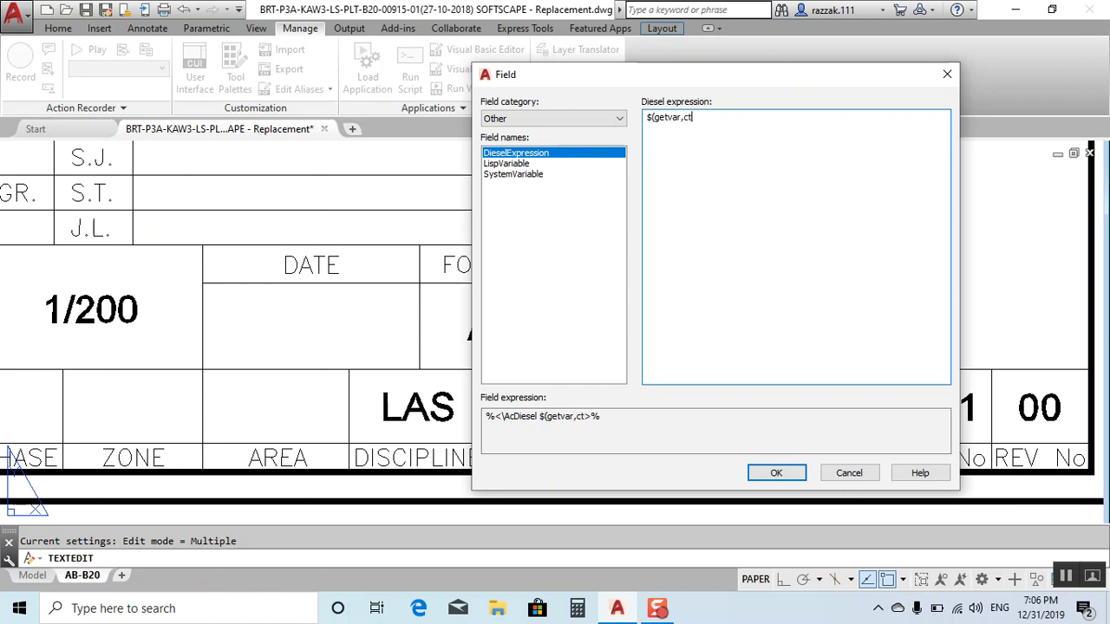
{"action": "type", "text": "ab"}
{"action": "left_click", "coordinate": [777, 474]}
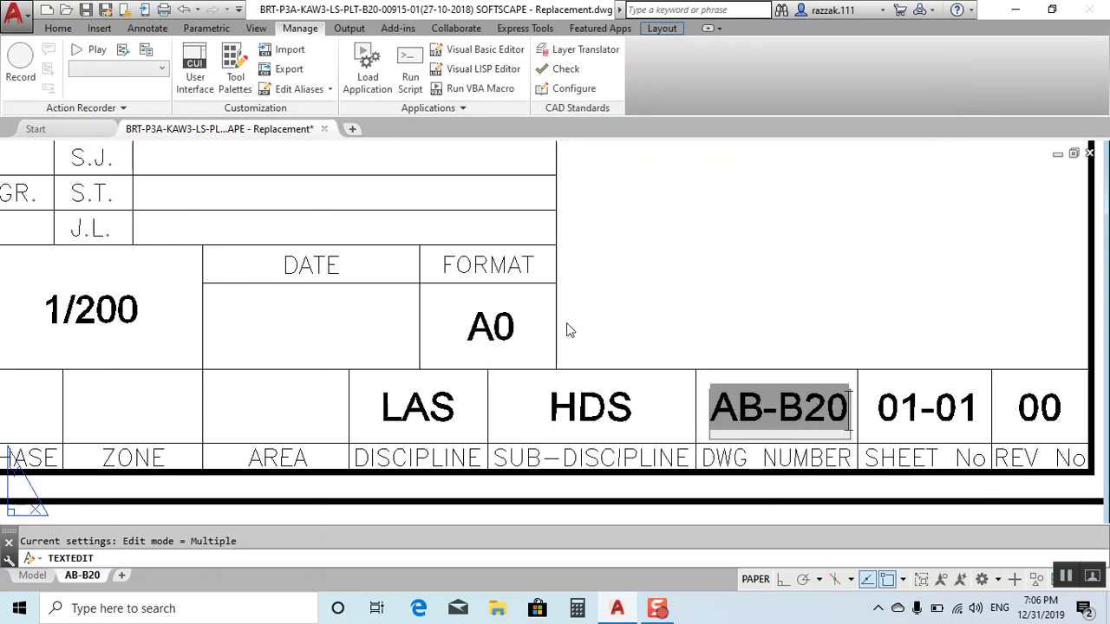
- Finish the text edit and recheck that the drawing number field still displays AB-B20
{"action": "left_click", "coordinate": [778, 314]}
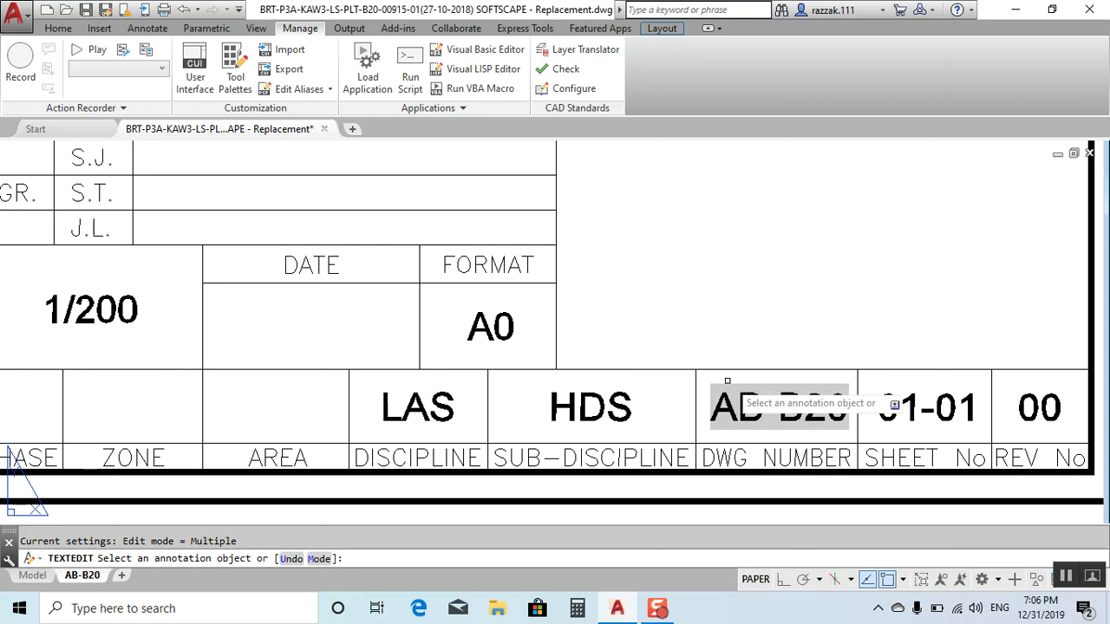
{"action": "scroll", "coordinate": [728, 344], "scroll_direction": "down", "scroll_amount": 2}
{"action": "scroll", "coordinate": [737, 365], "scroll_direction": "up", "scroll_amount": 2}
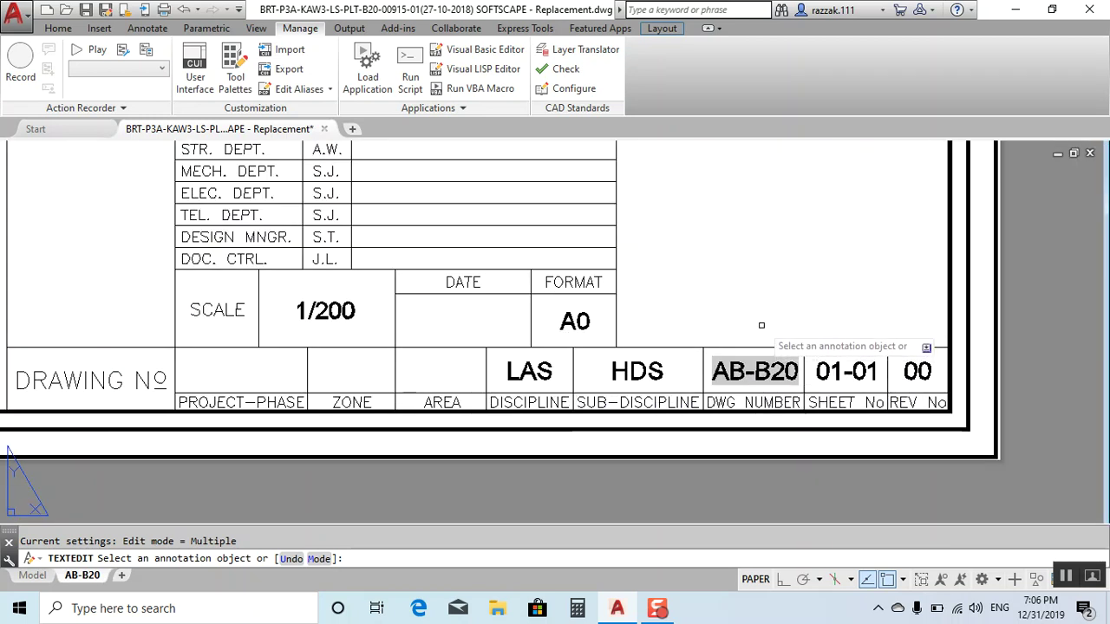
{"action": "left_click", "coordinate": [754, 372]}
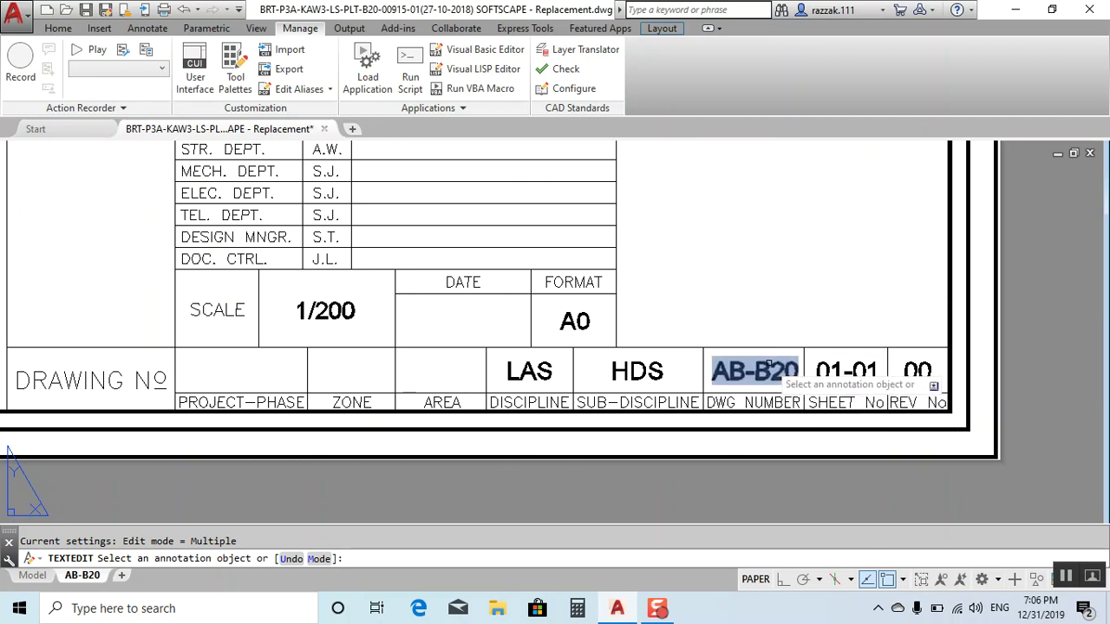
{"action": "key", "text": "Escape"}
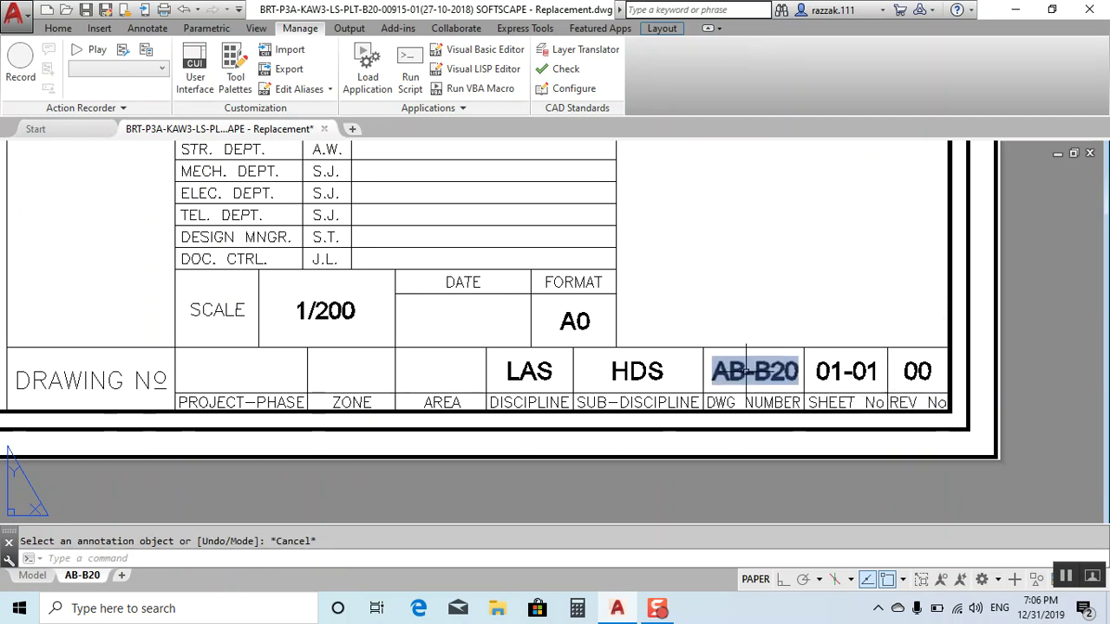
{"action": "left_click", "coordinate": [785, 372]}
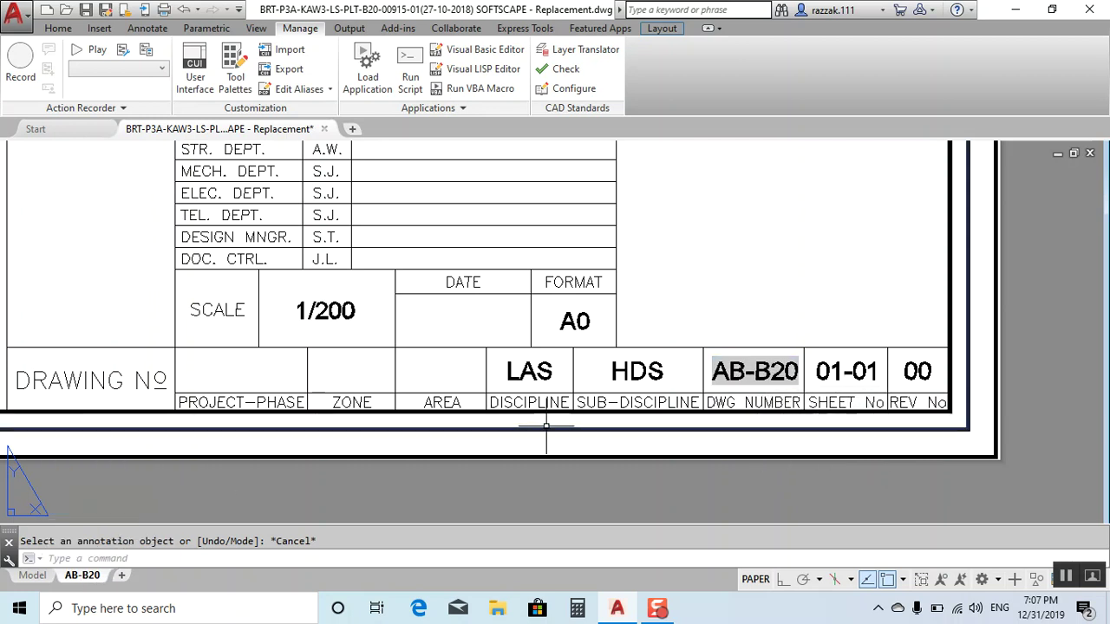
{"action": "scroll", "coordinate": [771, 344], "scroll_direction": "down", "scroll_amount": 5}
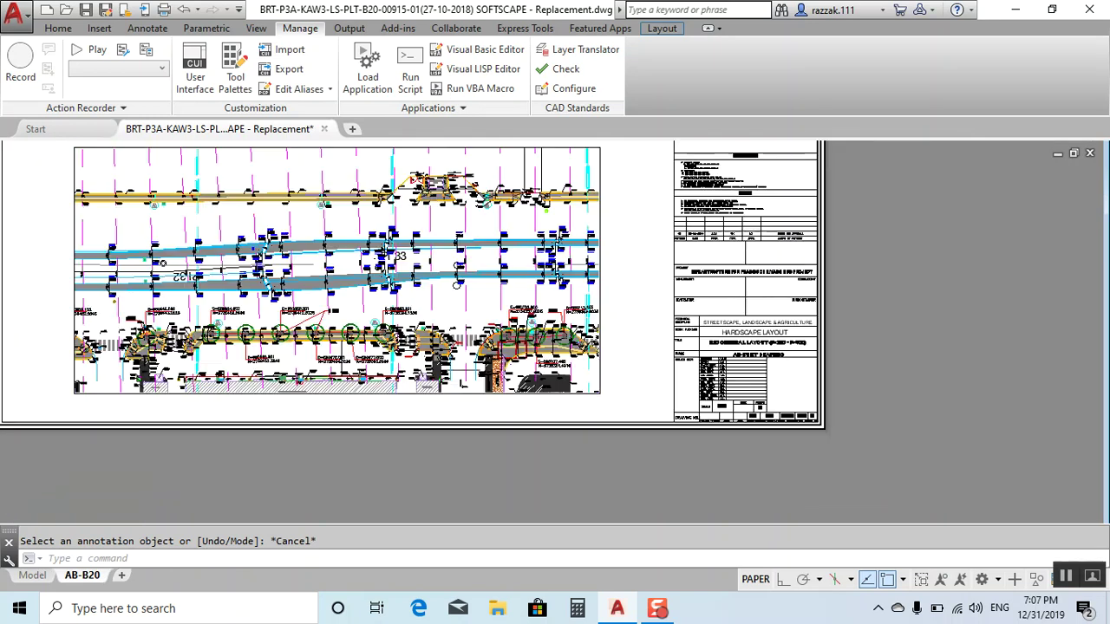
- Load autolayout.LSP with Load Once and run the autolayout command
{"action": "scroll", "coordinate": [775, 477], "scroll_direction": "down", "scroll_amount": 2}
{"action": "scroll", "coordinate": [775, 477], "scroll_direction": "down", "scroll_amount": 2}
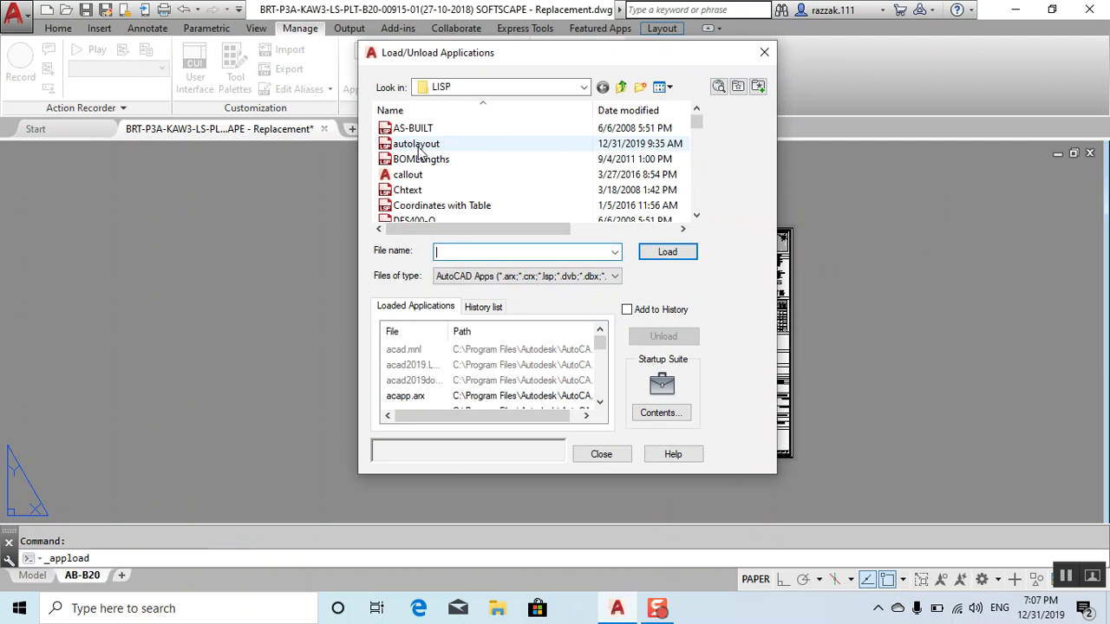
{"action": "left_click", "coordinate": [401, 146]}
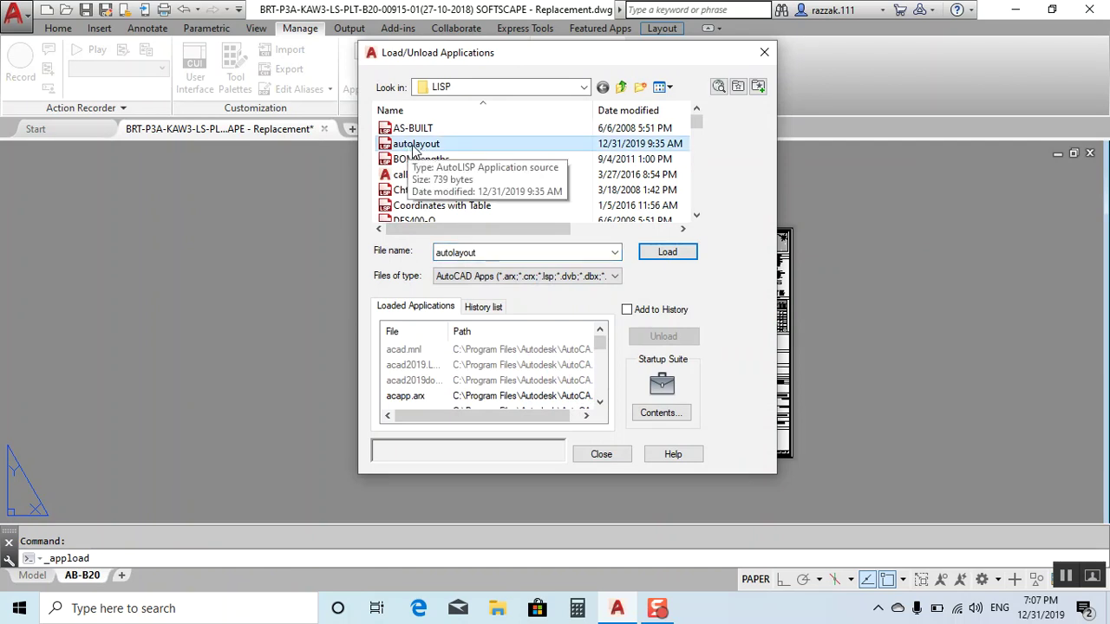
{"action": "left_click", "coordinate": [668, 254]}
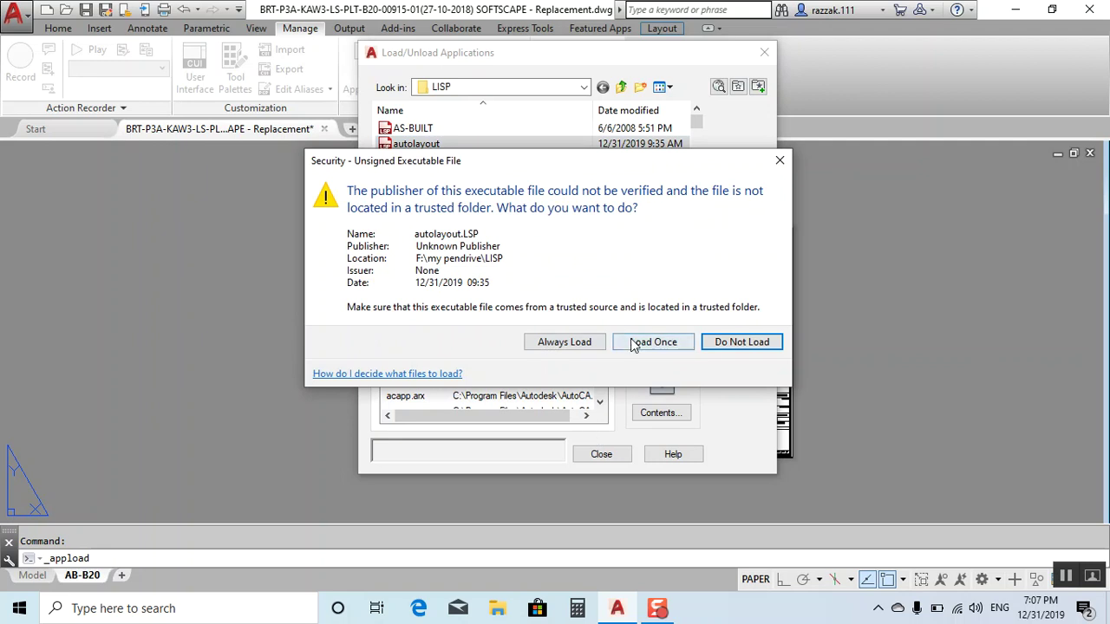
{"action": "left_click", "coordinate": [634, 343]}
{"action": "left_click", "coordinate": [601, 456]}
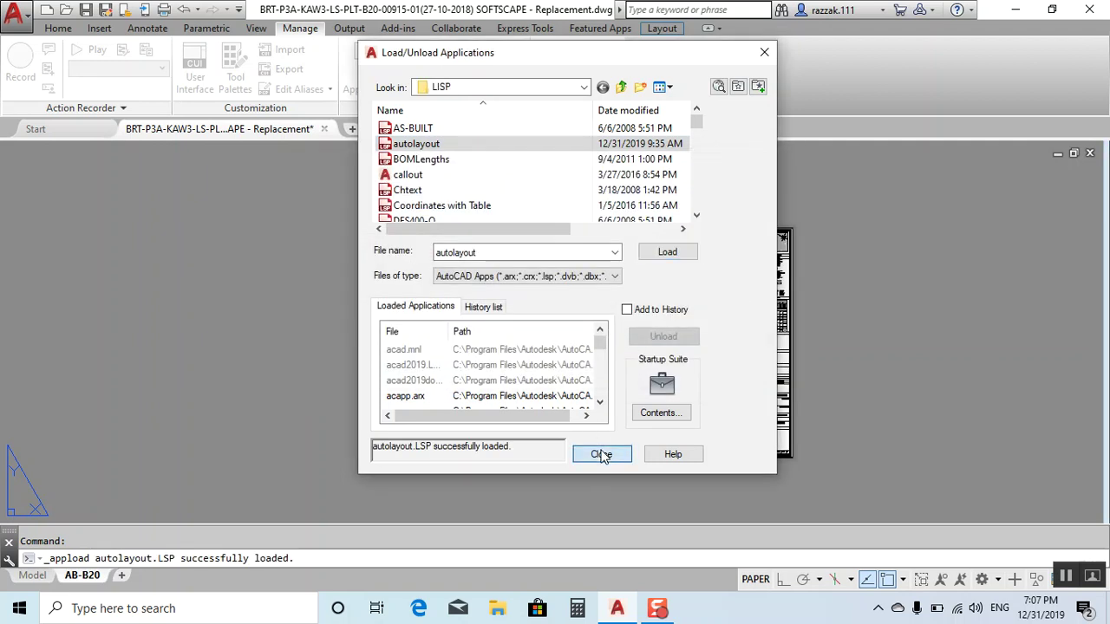
{"action": "type", "text": "autolayout"}
{"action": "key", "text": "Return"}
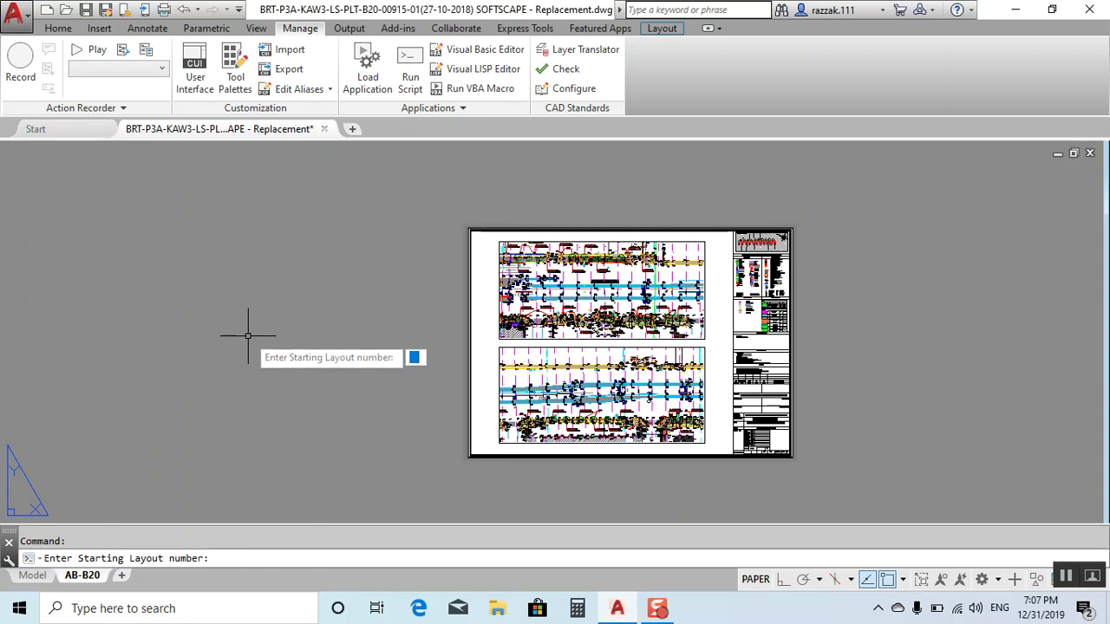
- Enter 21 as the starting number and 5 as the copy count at the autolayout prompts
{"action": "type", "text": "21"}
{"action": "key", "text": "Return"}
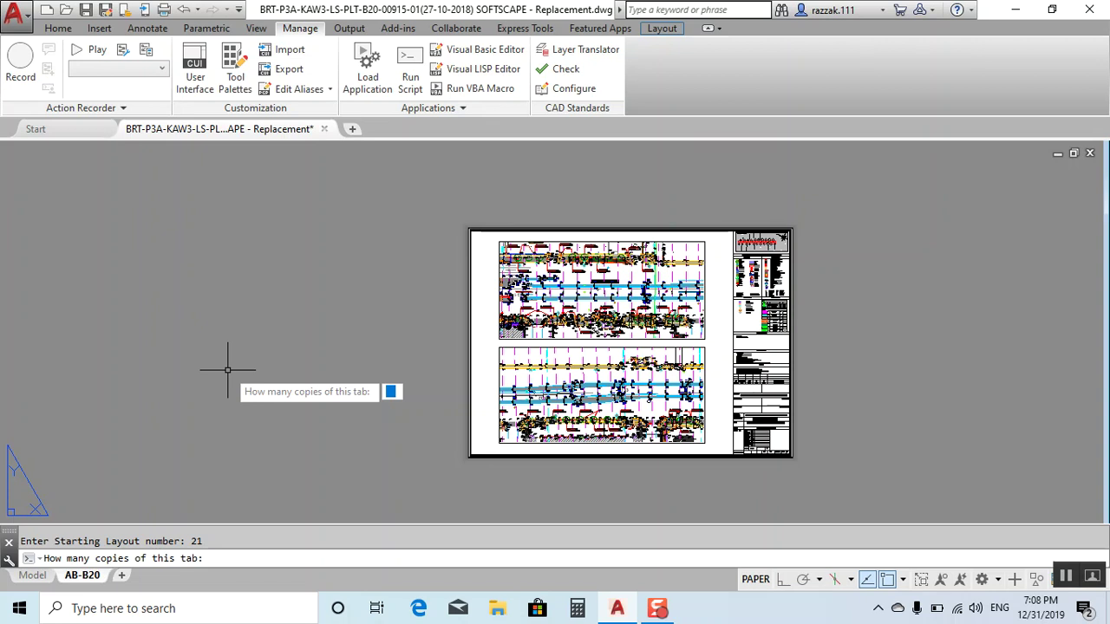
{"action": "type", "text": "5"}
{"action": "key", "text": "Return"}
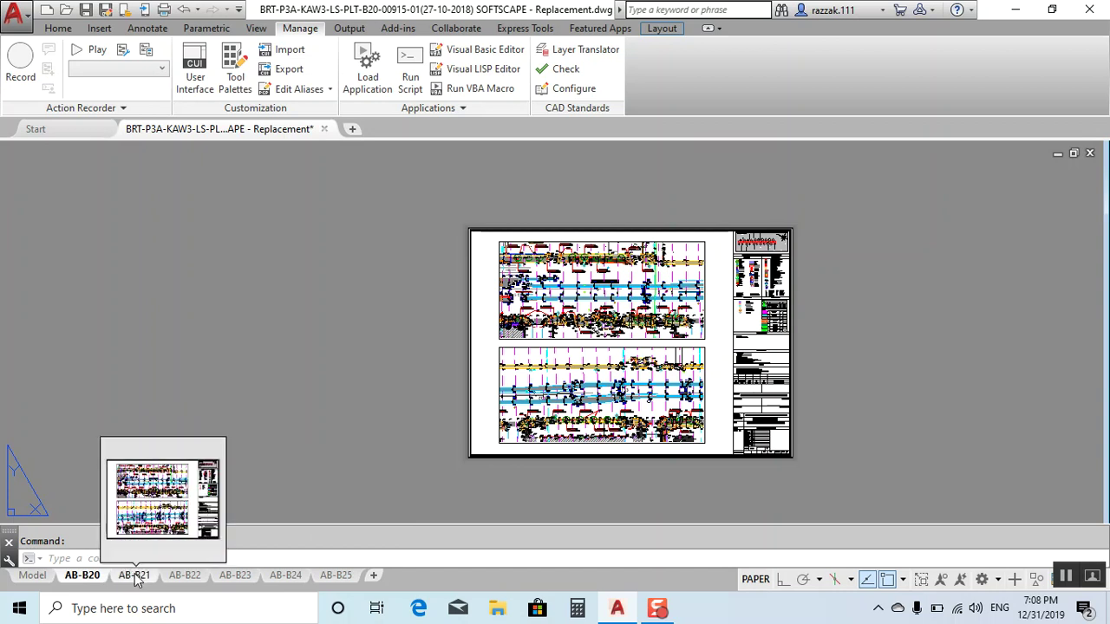
{"action": "mouse_move", "coordinate": [135, 576]}
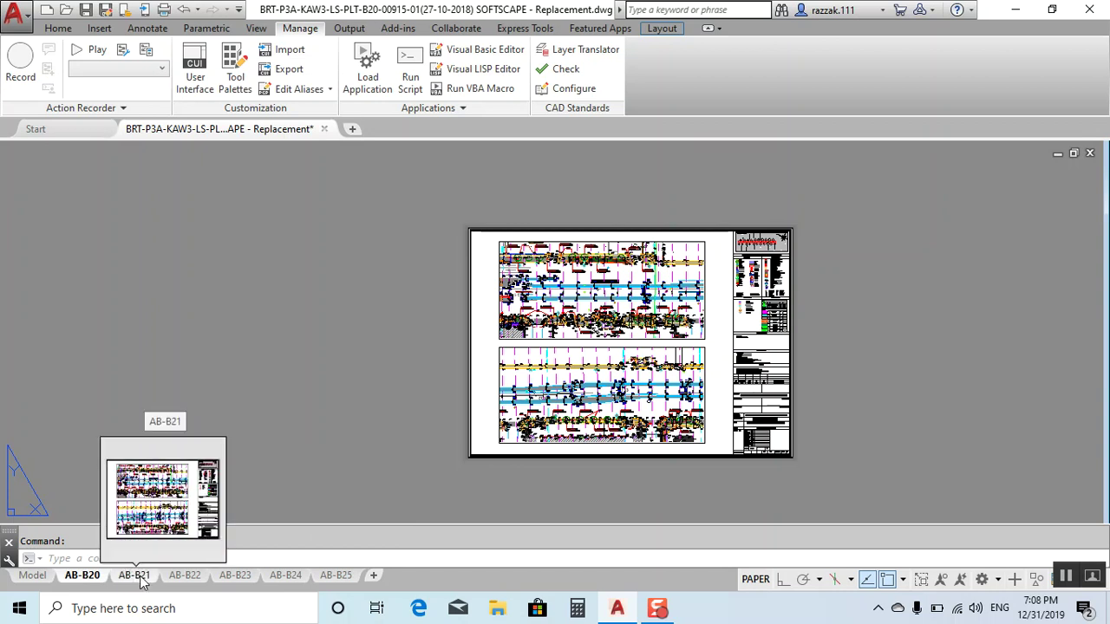
- Switch to layout AB-B21 and zoom in to verify its drawing number reads AB-B21
{"action": "left_click", "coordinate": [134, 576]}
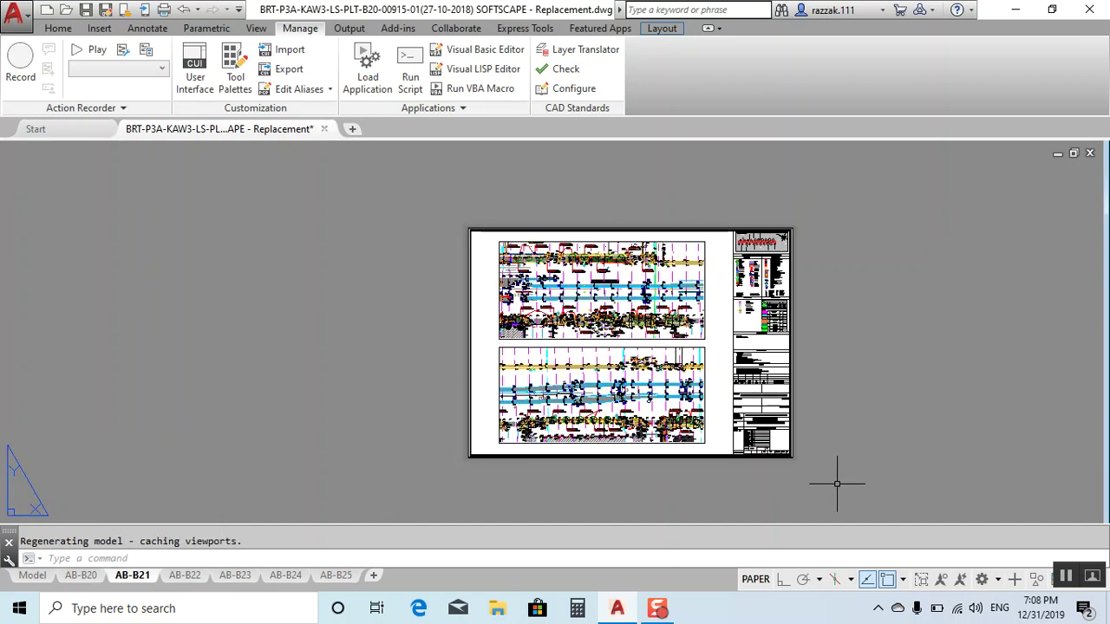
{"action": "scroll", "coordinate": [780, 457], "scroll_direction": "up", "scroll_amount": 2}
{"action": "scroll", "coordinate": [763, 447], "scroll_direction": "up", "scroll_amount": 2}
{"action": "scroll", "coordinate": [725, 423], "scroll_direction": "up", "scroll_amount": 2}
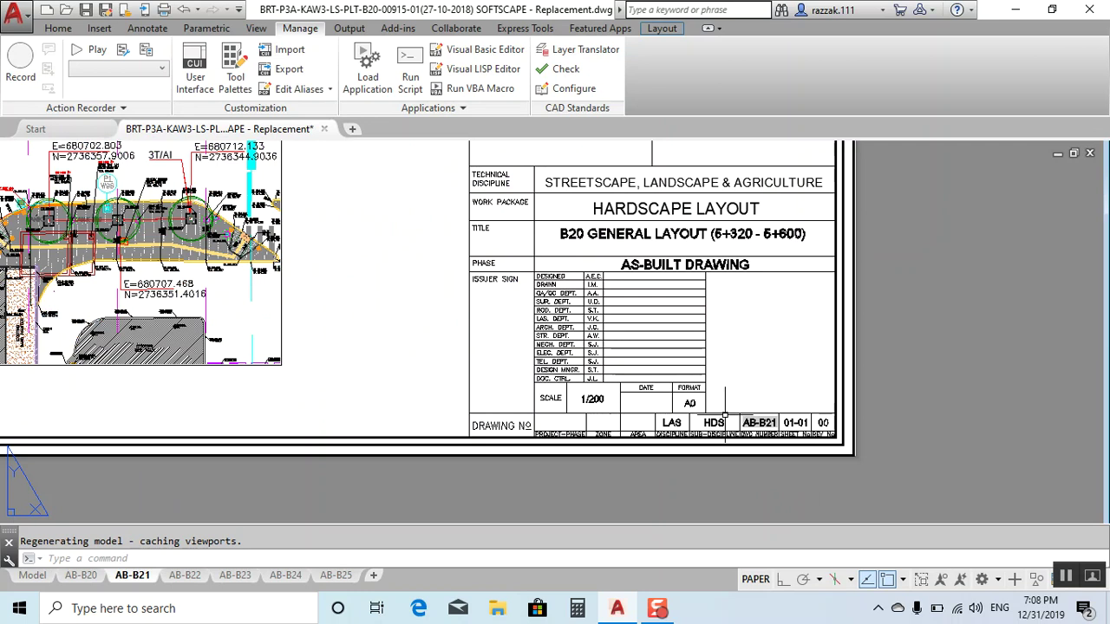
{"action": "scroll", "coordinate": [743, 437], "scroll_direction": "up", "scroll_amount": 6}
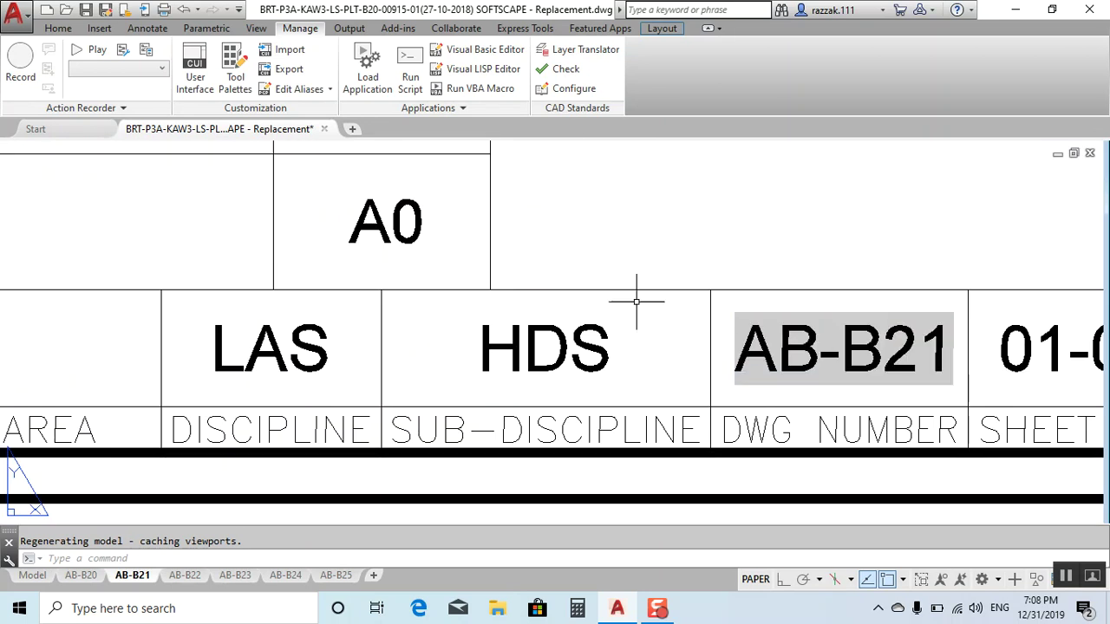
{"action": "scroll", "coordinate": [512, 277], "scroll_direction": "down", "scroll_amount": 4}
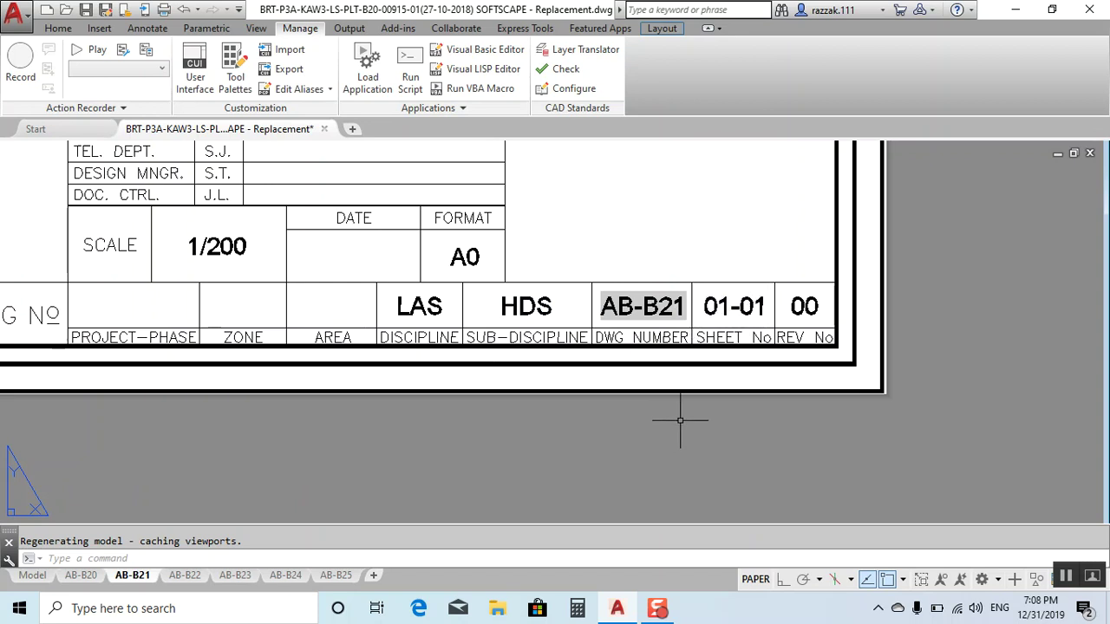
{"action": "scroll", "coordinate": [634, 431], "scroll_direction": "down", "scroll_amount": 5}
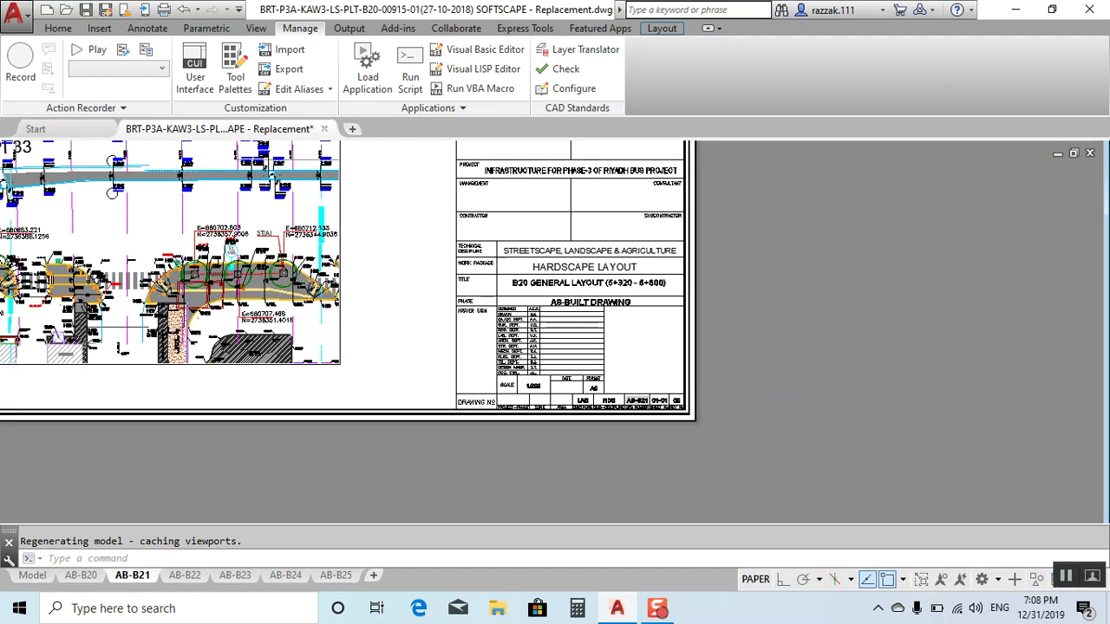
{"action": "scroll", "coordinate": [719, 459], "scroll_direction": "down", "scroll_amount": 4}
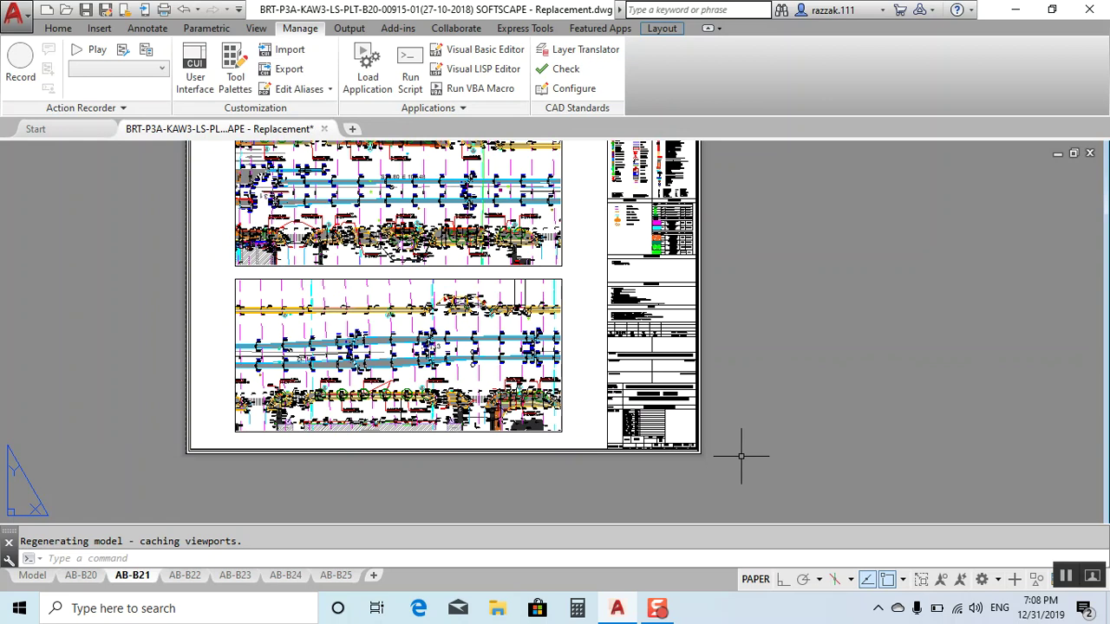
{"action": "middle_click_drag", "start_coordinate": [785, 360], "coordinate": [828, 408]}
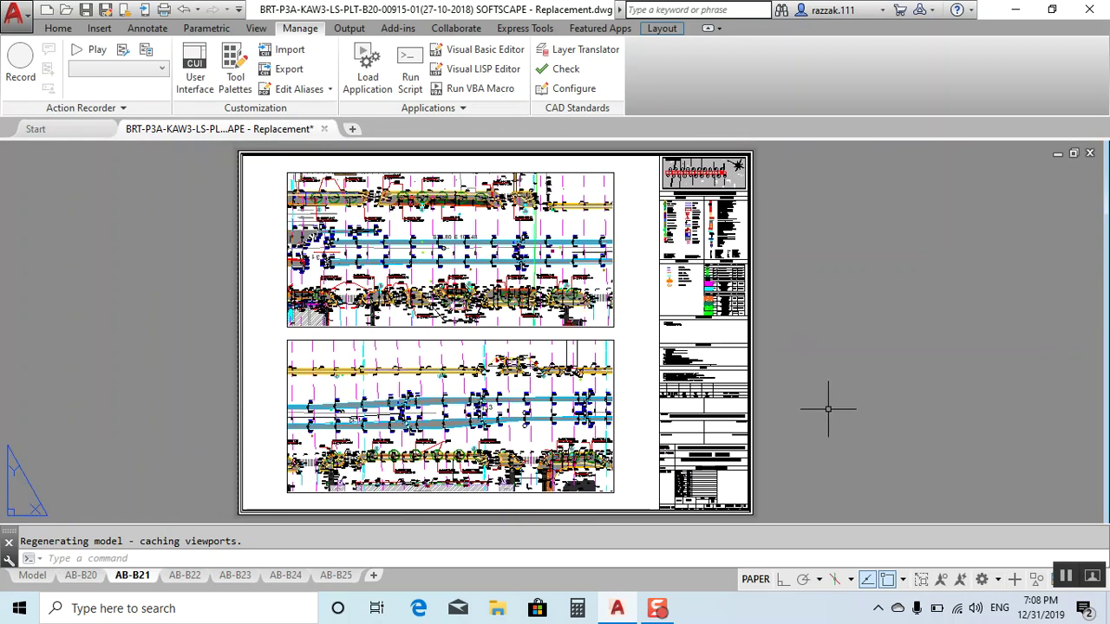